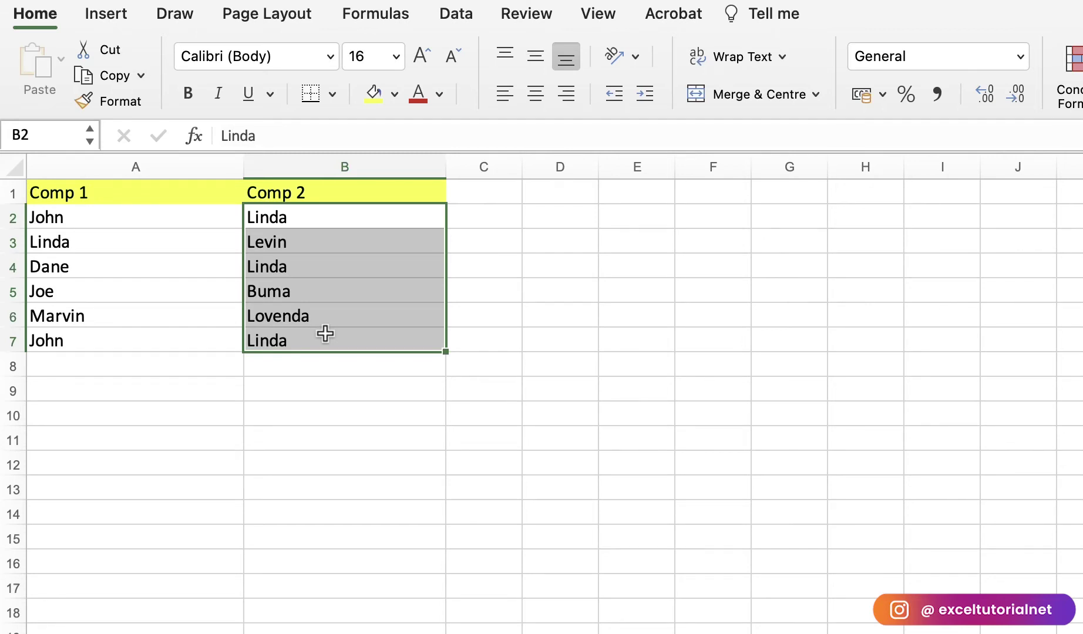
{"action": "left_click", "coordinate": [152, 422]}
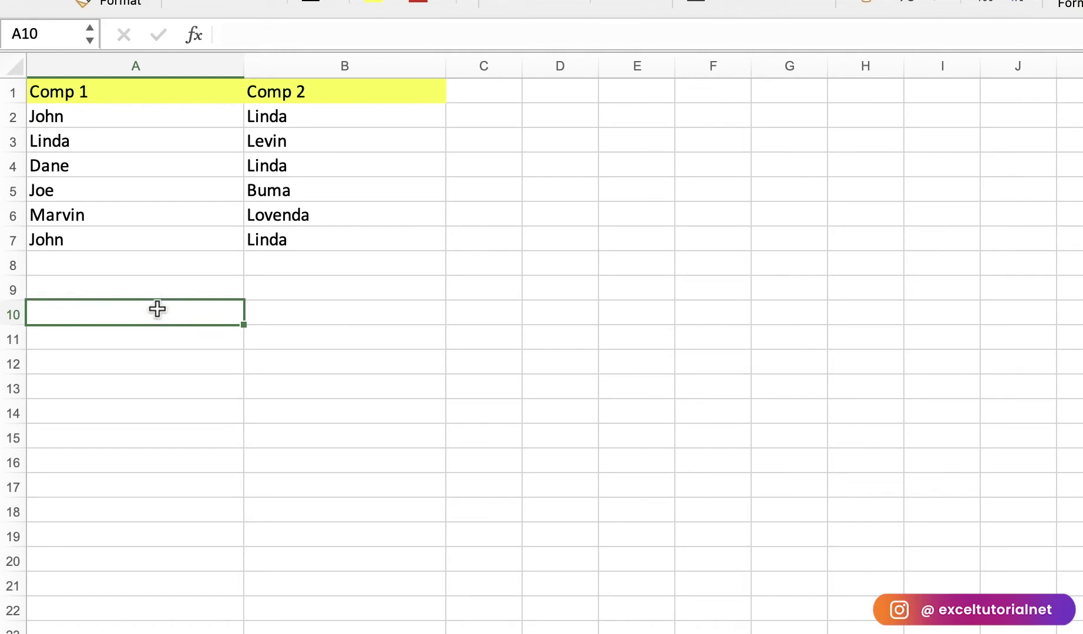
{"action": "double_click", "coordinate": [157, 309]}
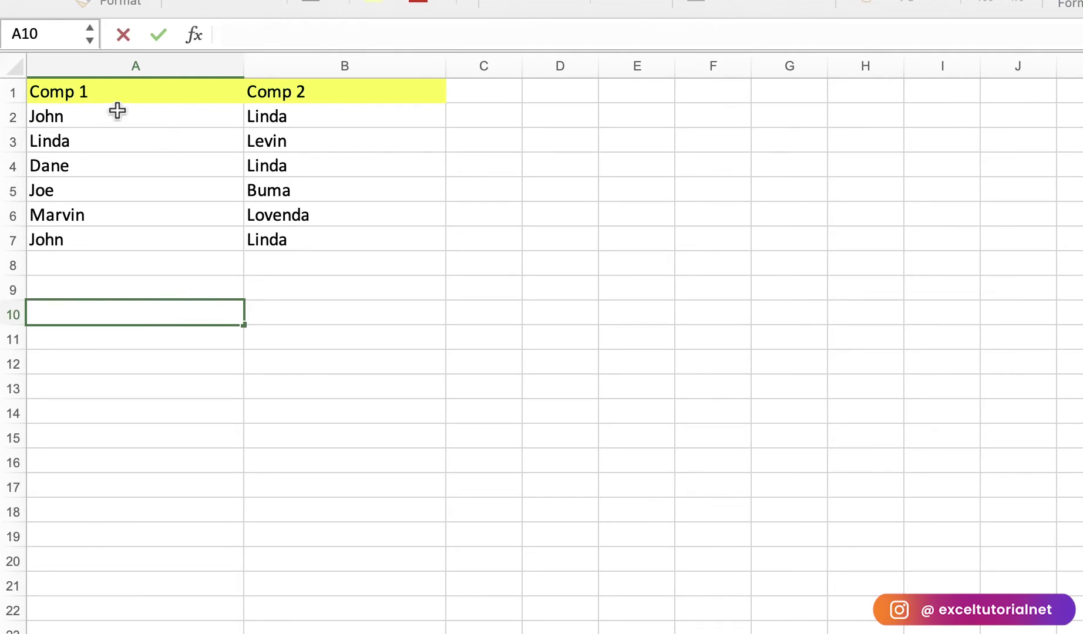
{"action": "left_click_drag", "start_coordinate": [117, 122], "coordinate": [132, 251]}
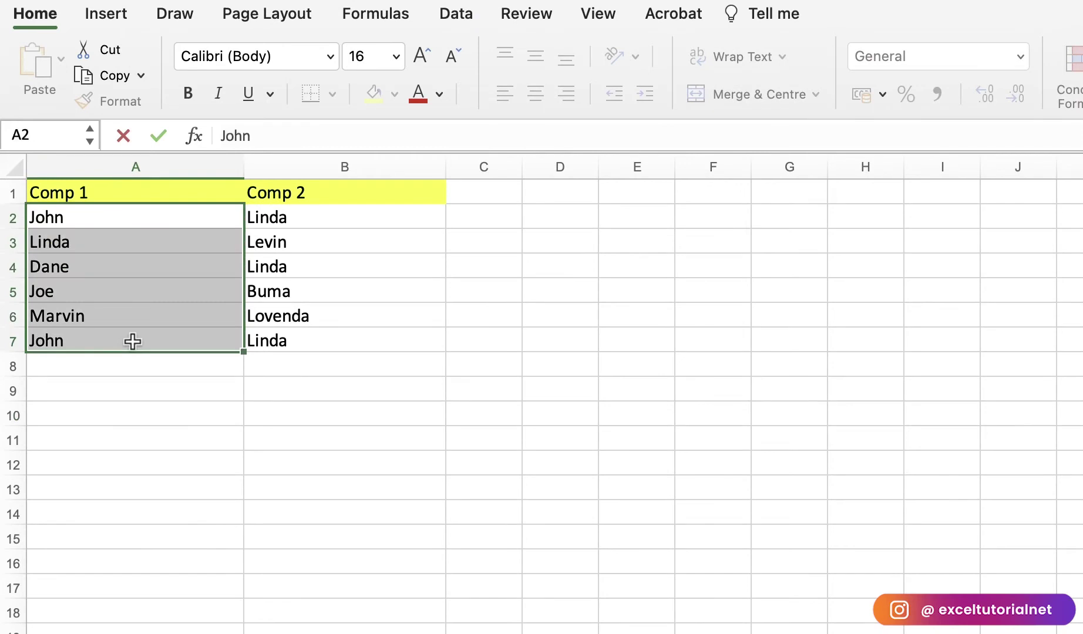
{"action": "left_click_drag", "start_coordinate": [300, 220], "coordinate": [314, 345]}
Begin a COUNTIFS formula in A9 with range A2:A7 and the name in A2 as its quoted text criterion.
{"action": "double_click", "coordinate": [155, 391]}
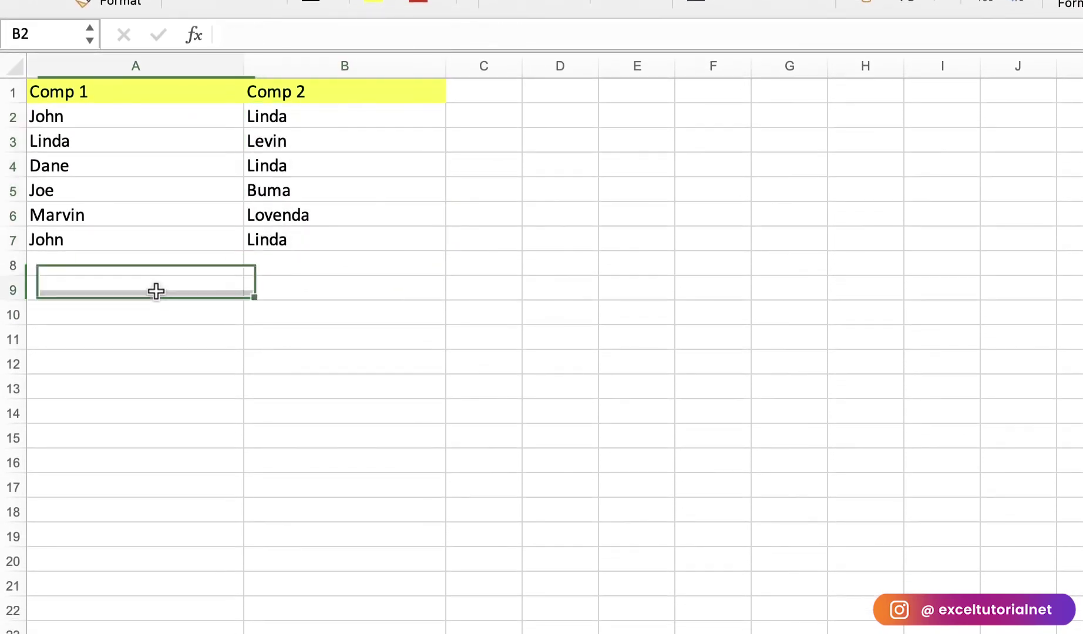
{"action": "type", "text": "="}
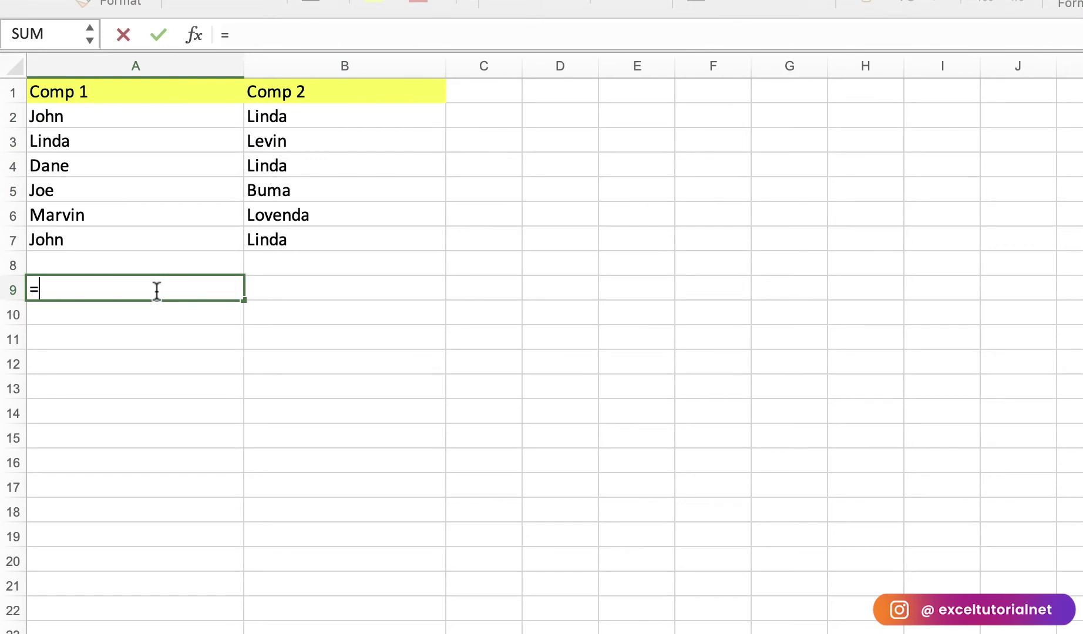
{"action": "type", "text": "COUNTIFS"}
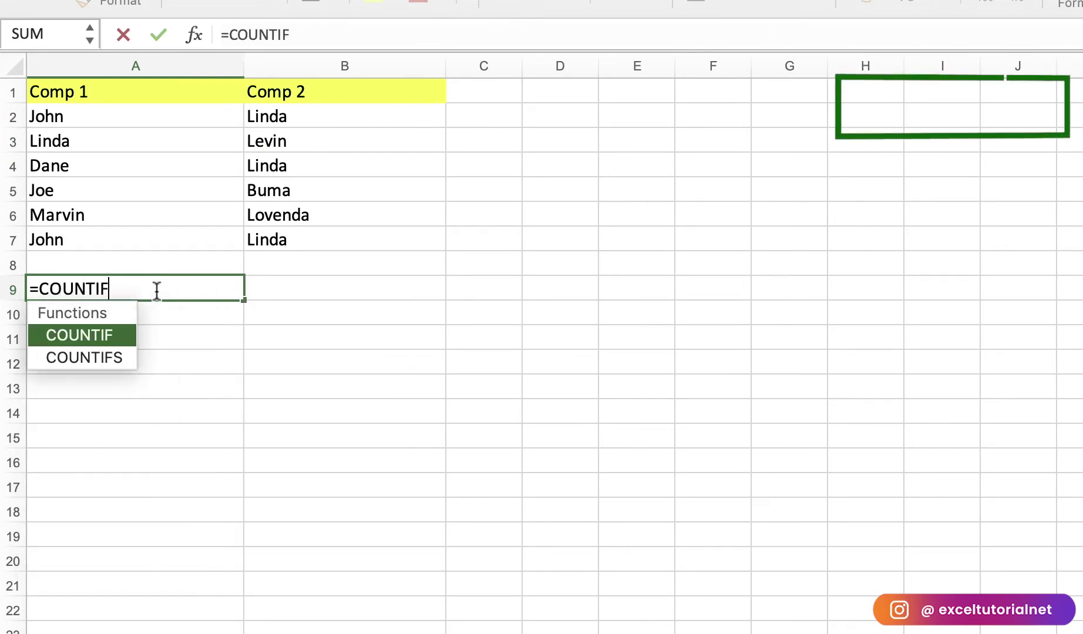
{"action": "type", "text": "("}
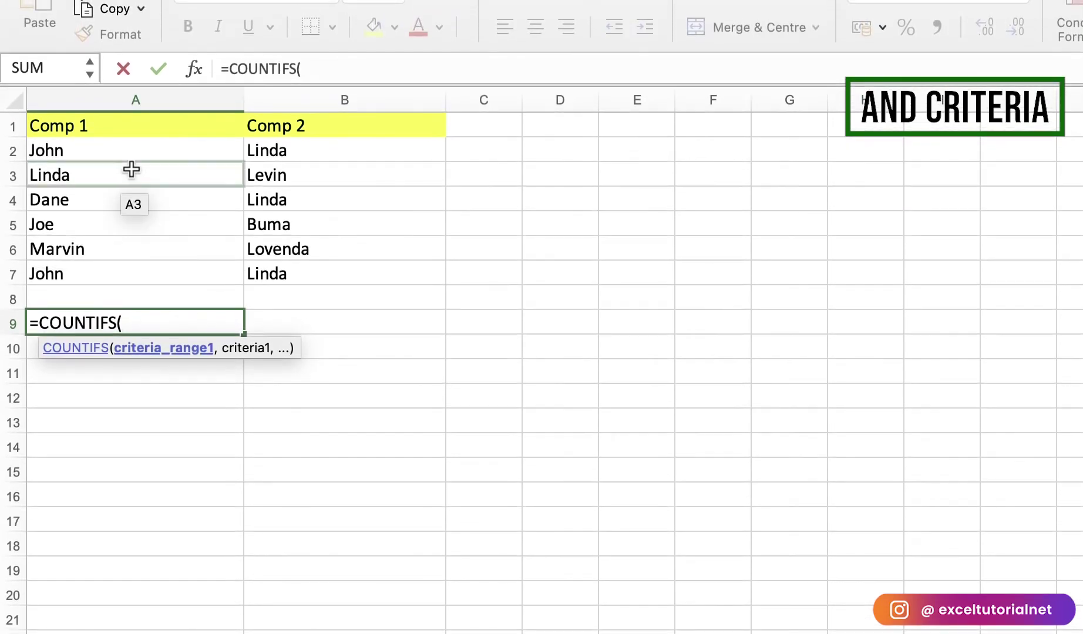
{"action": "left_click_drag", "start_coordinate": [124, 154], "coordinate": [126, 274]}
{"action": "type", "text": ", "}
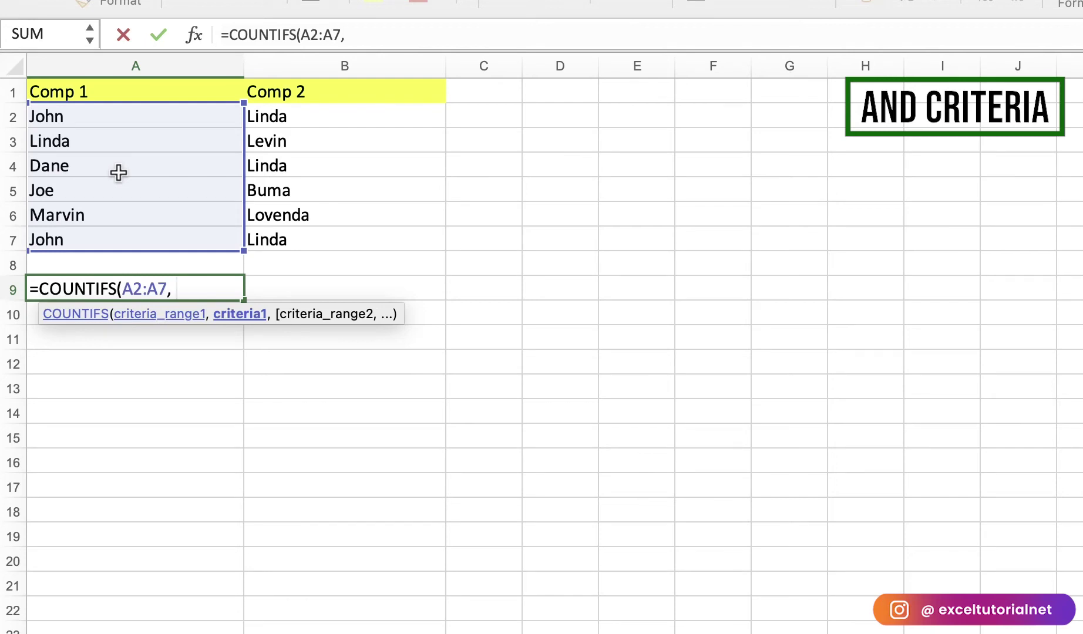
{"action": "type", "text": "\"John\""}
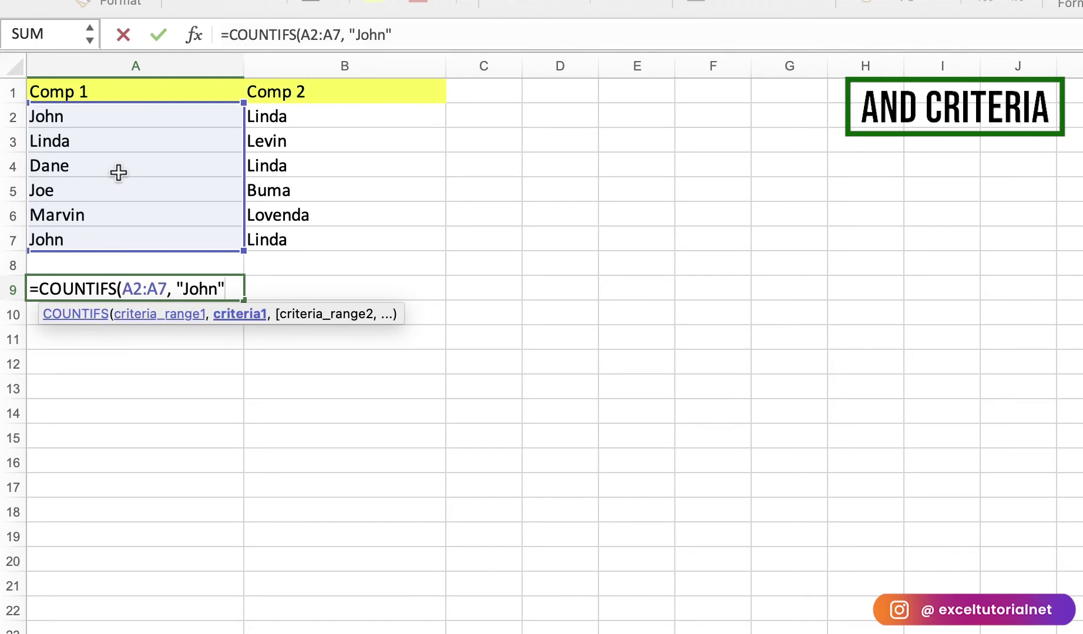
Complete the COUNTIFS formula in A9 with second range B2:B7 and the name in B2 as its quoted text criterion.
{"action": "type", "text": ","}
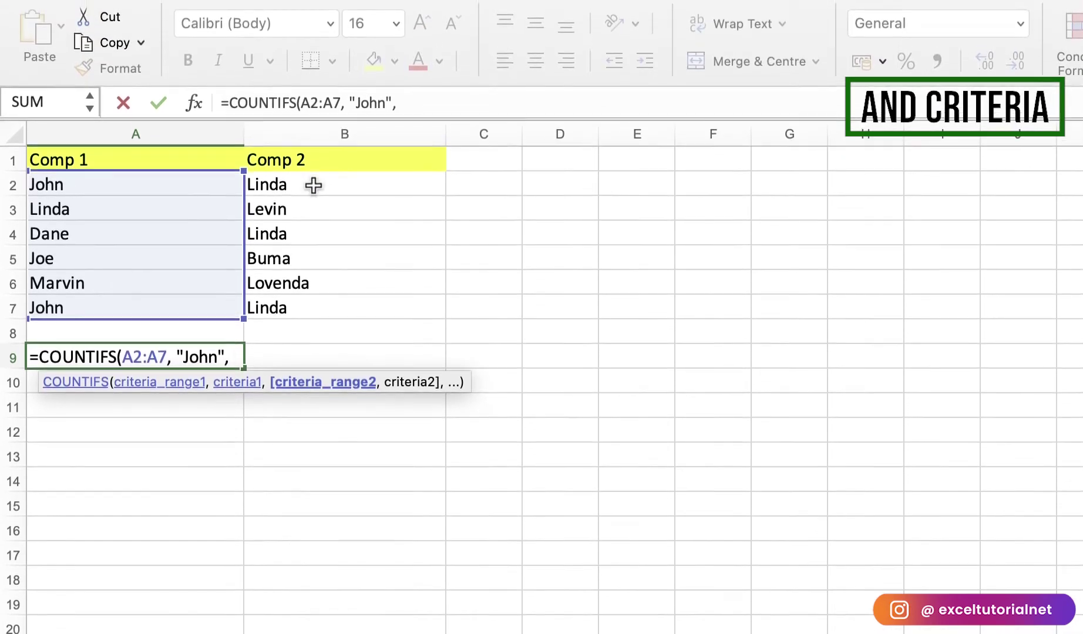
{"action": "left_click_drag", "start_coordinate": [315, 165], "coordinate": [317, 284]}
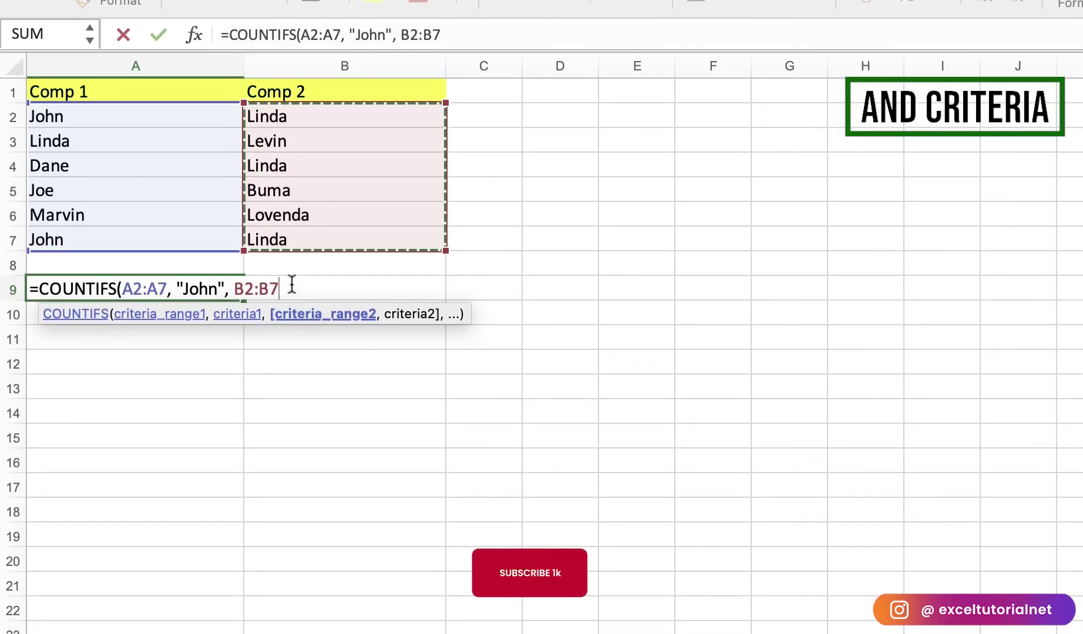
{"action": "type", "text": ", "}
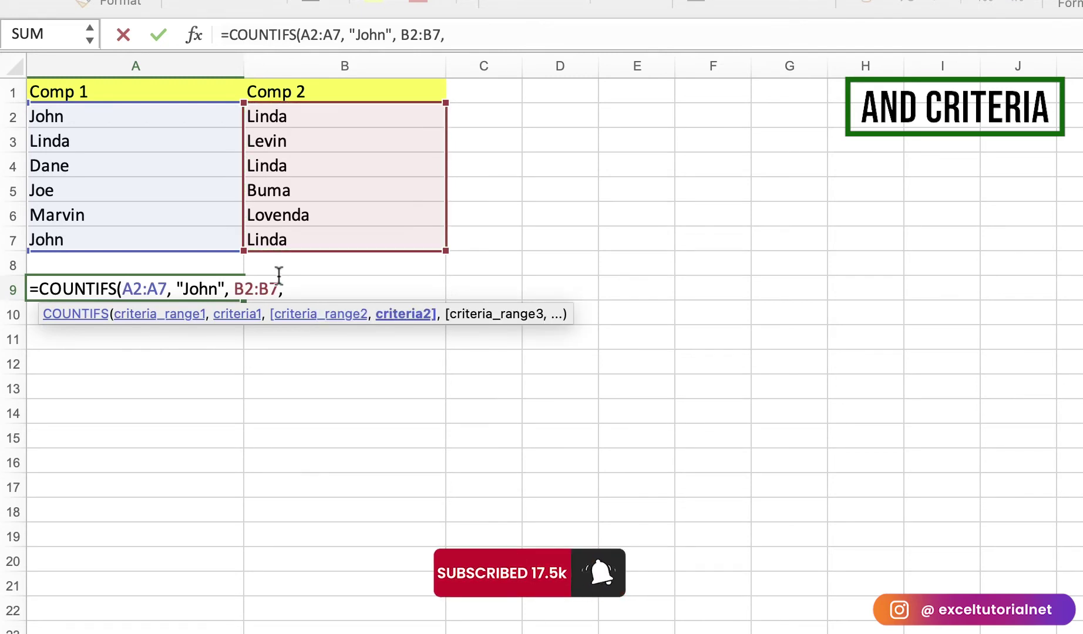
{"action": "type", "text": "\"Linda\""}
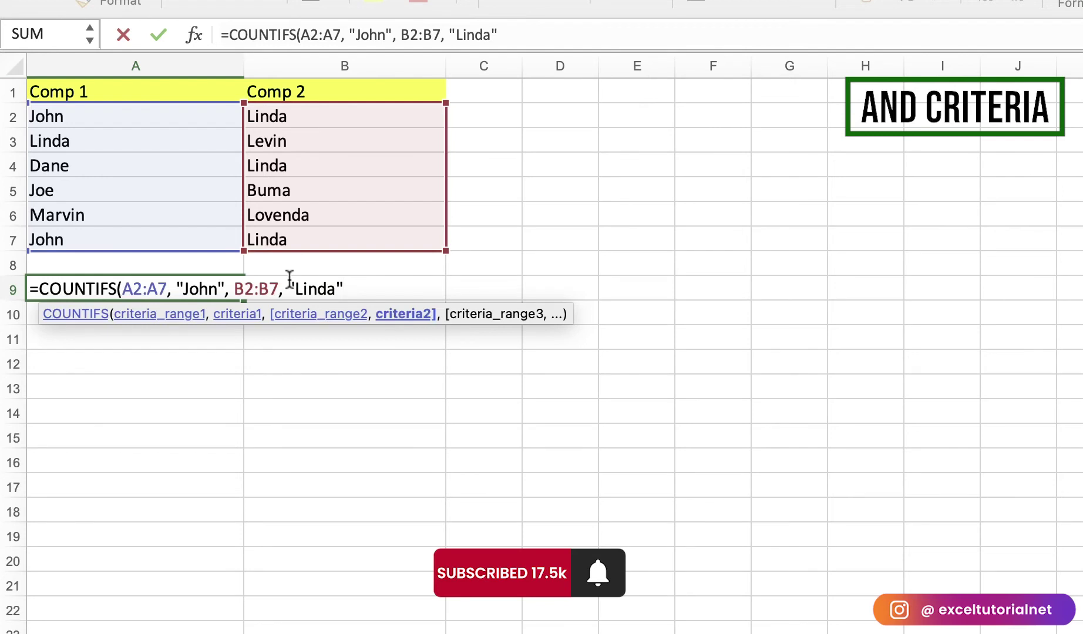
{"action": "type", "text": ")"}
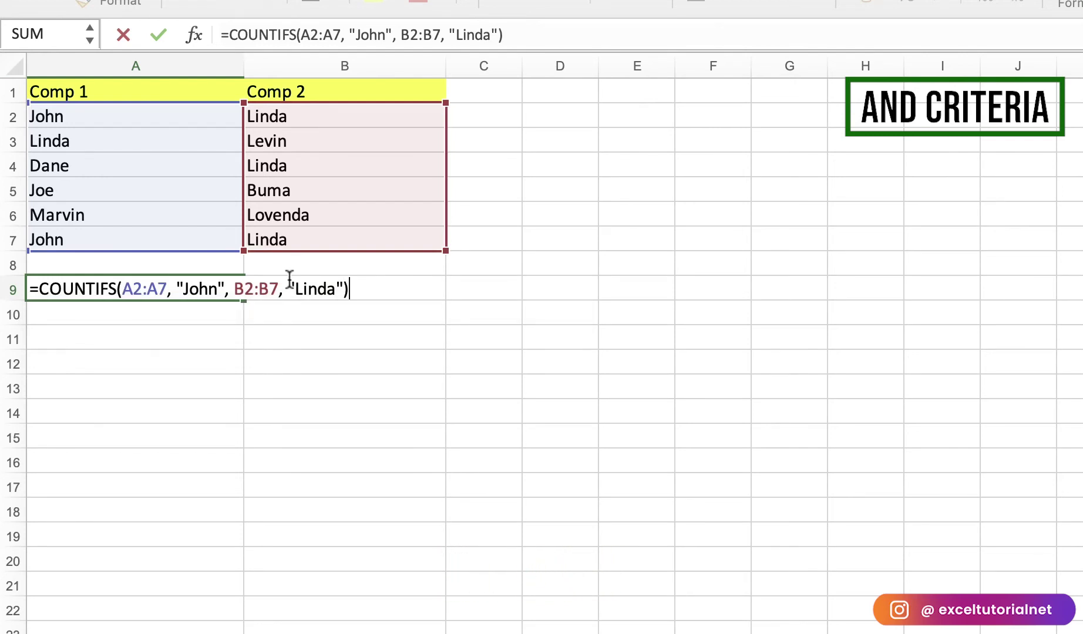
{"action": "key", "text": "Return"}
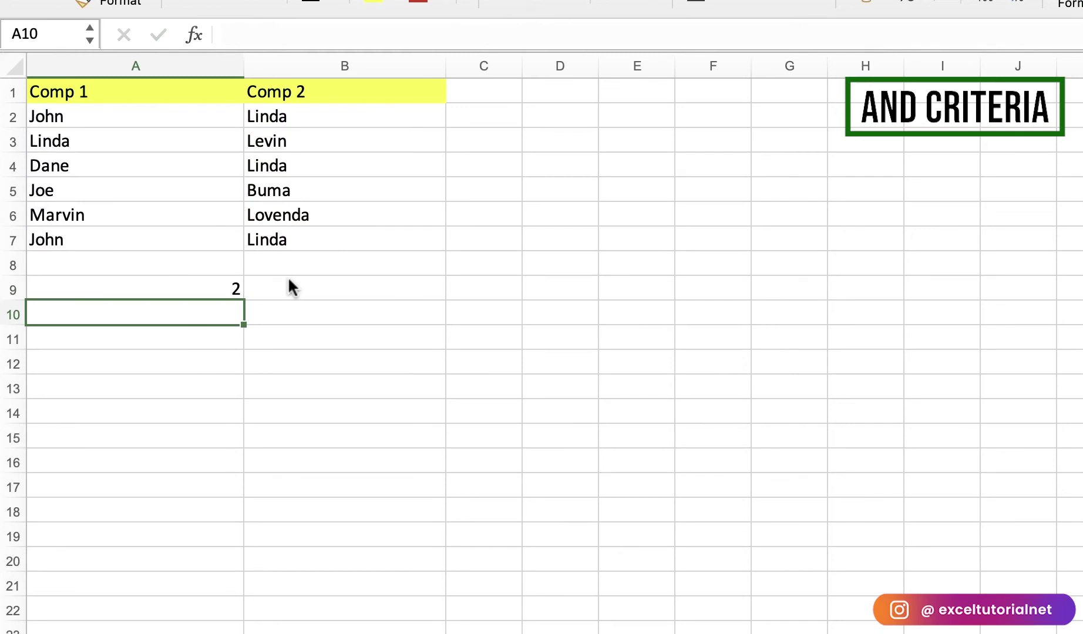
Check the COUNTIFS result in A9 against the Comp 1 and Comp 2 rows, examining which rows meet both criteria.
{"action": "left_click", "coordinate": [196, 283]}
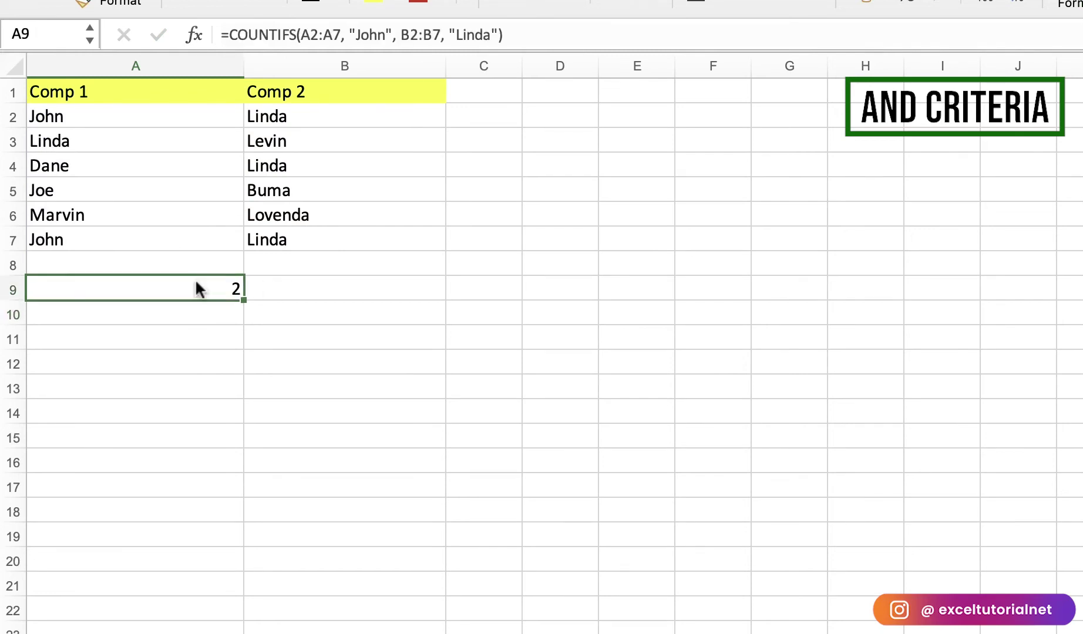
{"action": "left_click", "coordinate": [290, 121]}
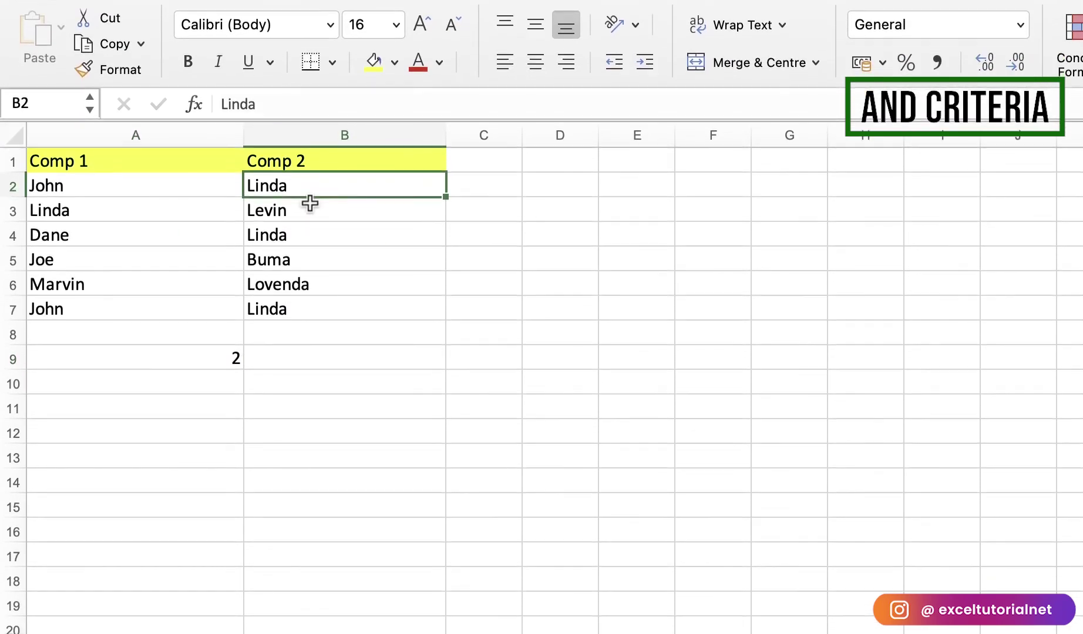
{"action": "left_click", "coordinate": [293, 265]}
{"action": "left_click", "coordinate": [293, 316]}
{"action": "left_click", "coordinate": [117, 186]}
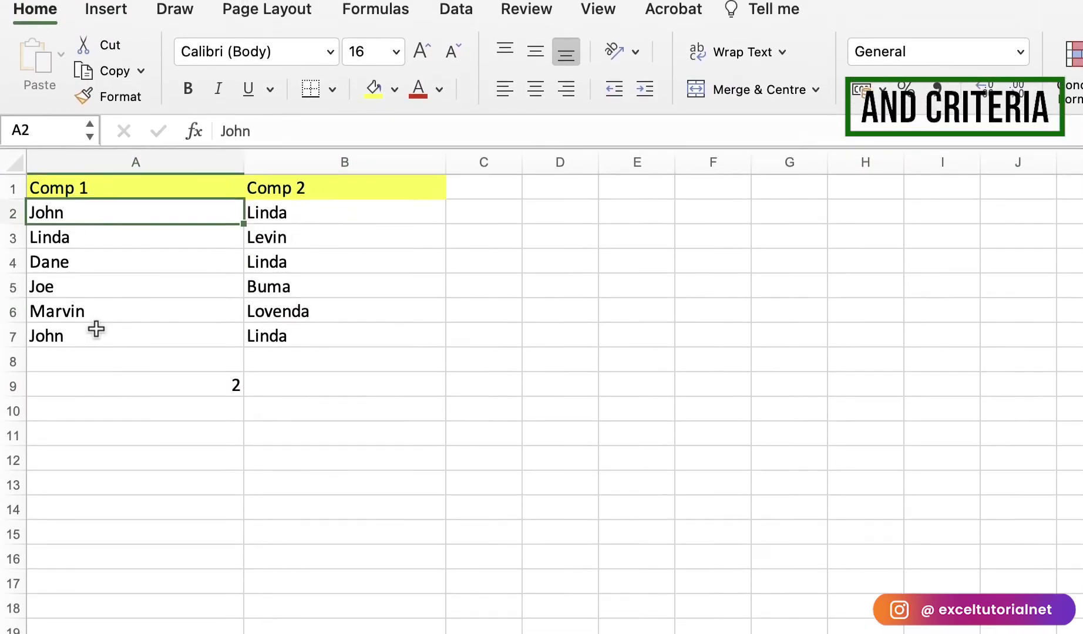
{"action": "left_click", "coordinate": [97, 300]}
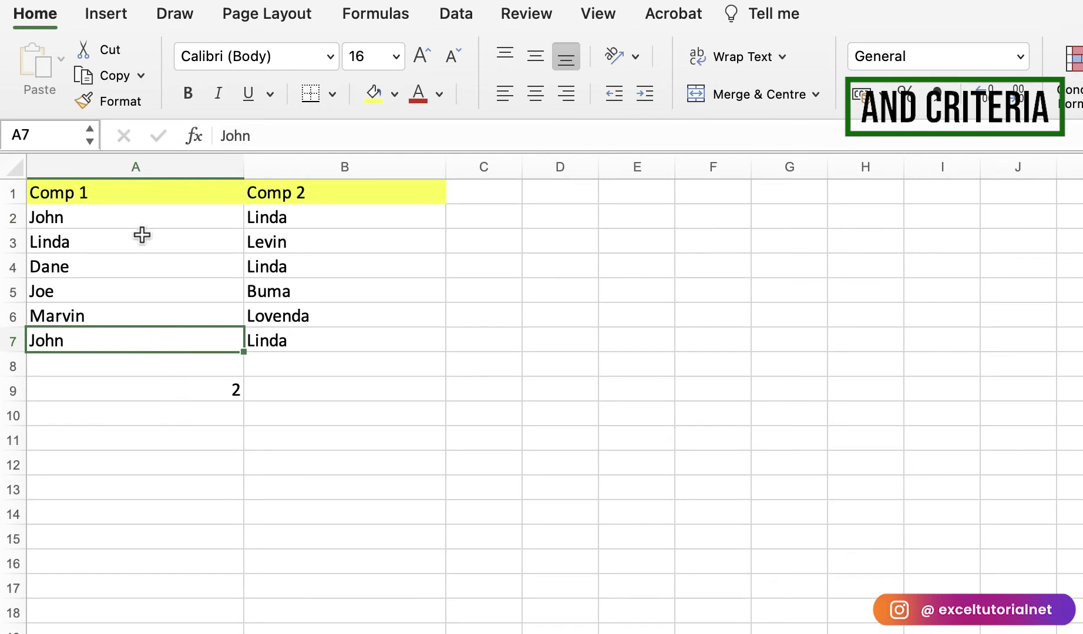
{"action": "left_click", "coordinate": [295, 220]}
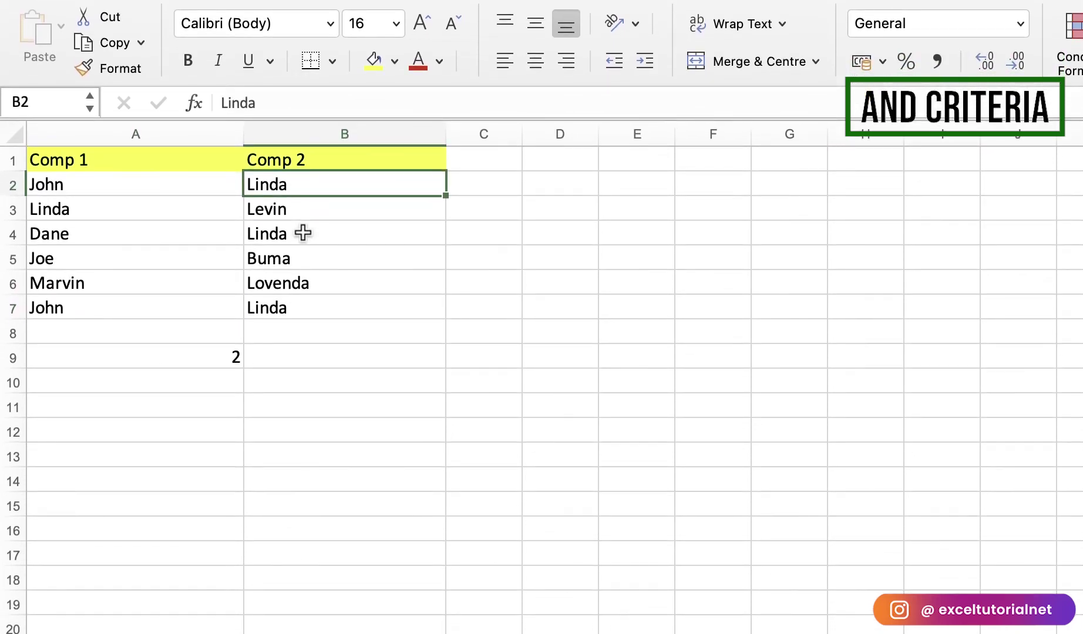
{"action": "left_click", "coordinate": [303, 233]}
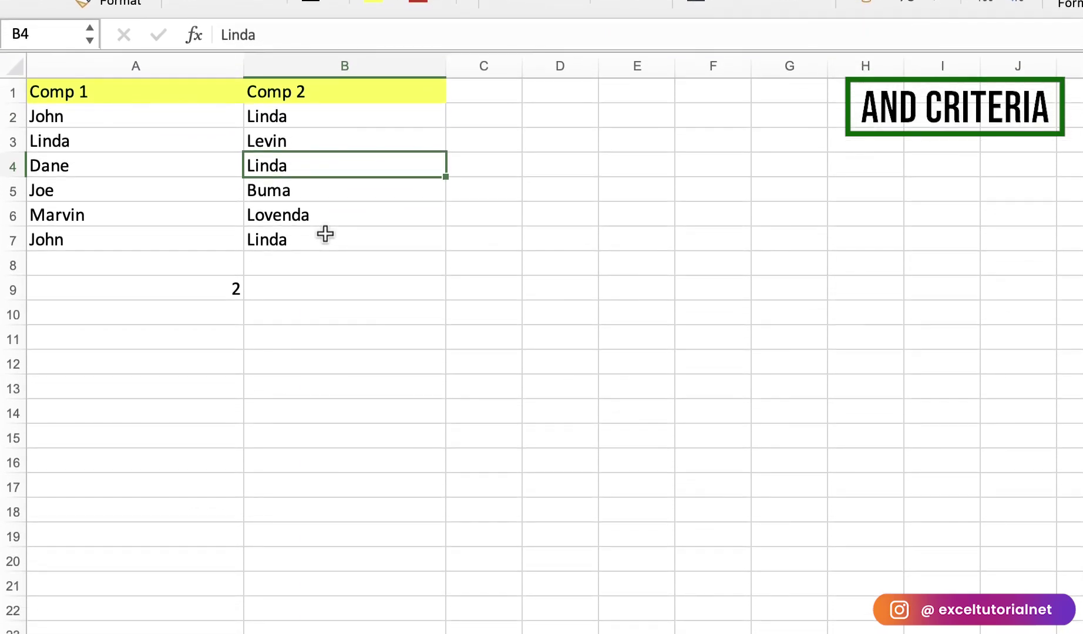
{"action": "left_click", "coordinate": [325, 236]}
{"action": "left_click", "coordinate": [196, 295]}
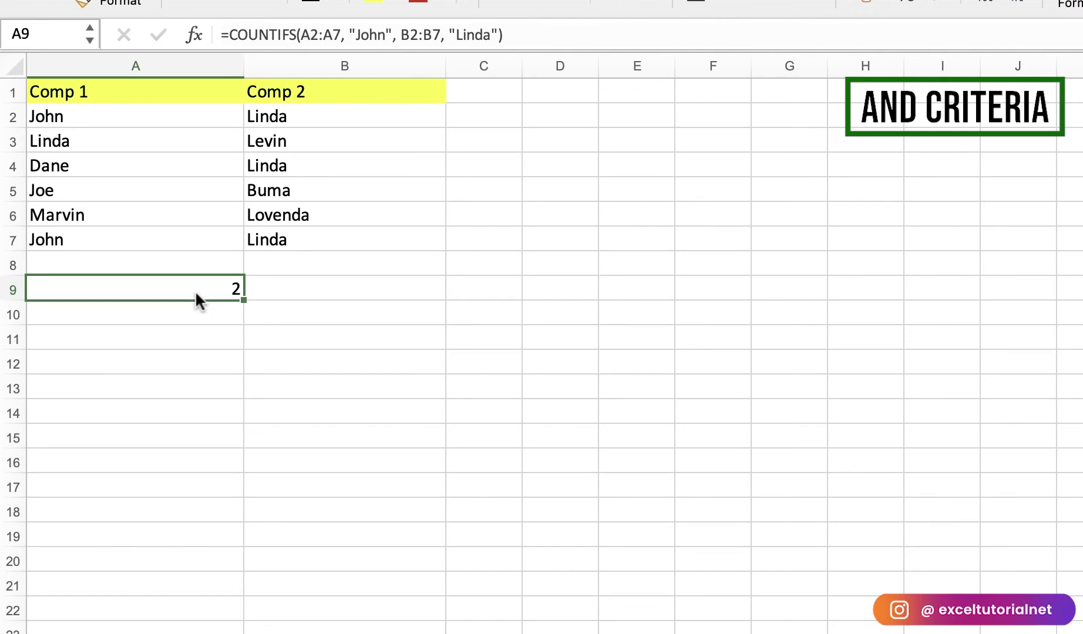
{"action": "left_click", "coordinate": [149, 114]}
{"action": "left_click", "coordinate": [149, 221]}
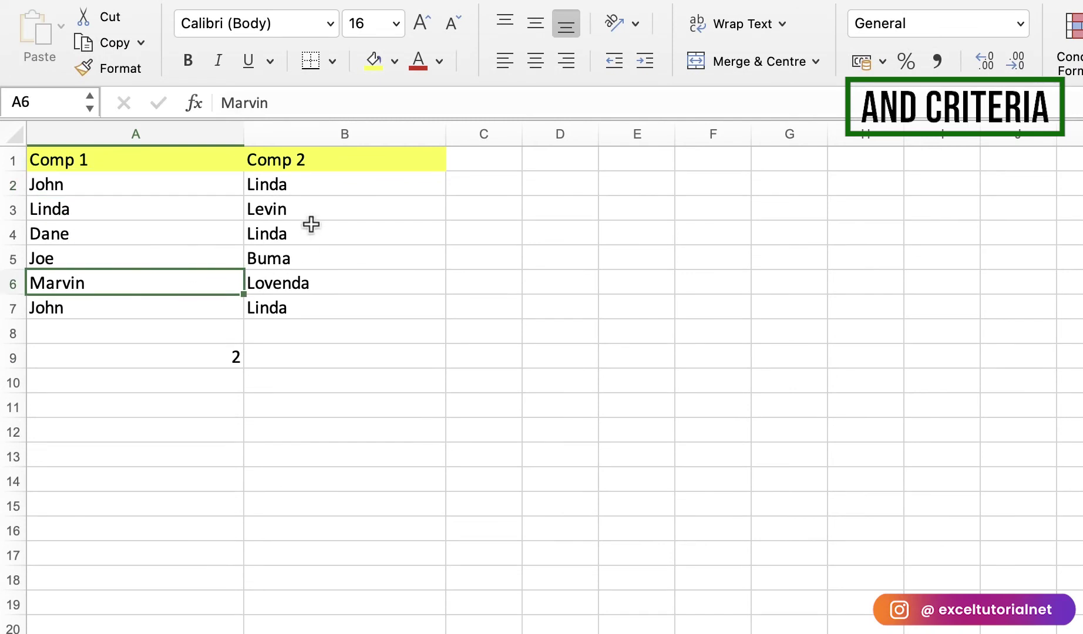
{"action": "left_click", "coordinate": [312, 185]}
{"action": "left_click", "coordinate": [320, 259]}
{"action": "left_click", "coordinate": [226, 306]}
{"action": "left_click", "coordinate": [120, 183]}
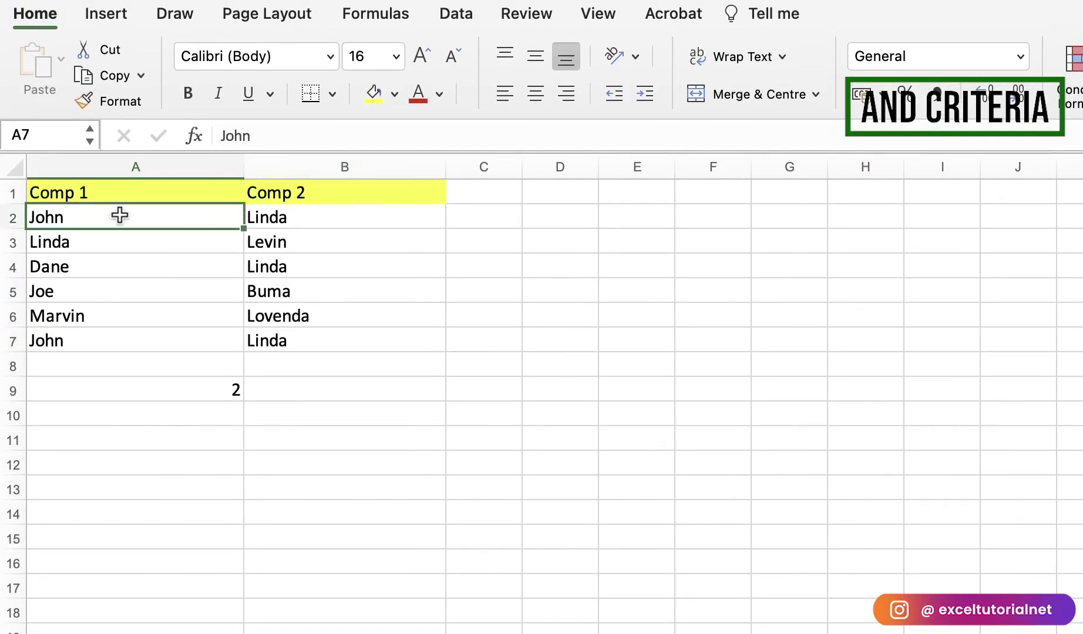
{"action": "left_click", "coordinate": [302, 218]}
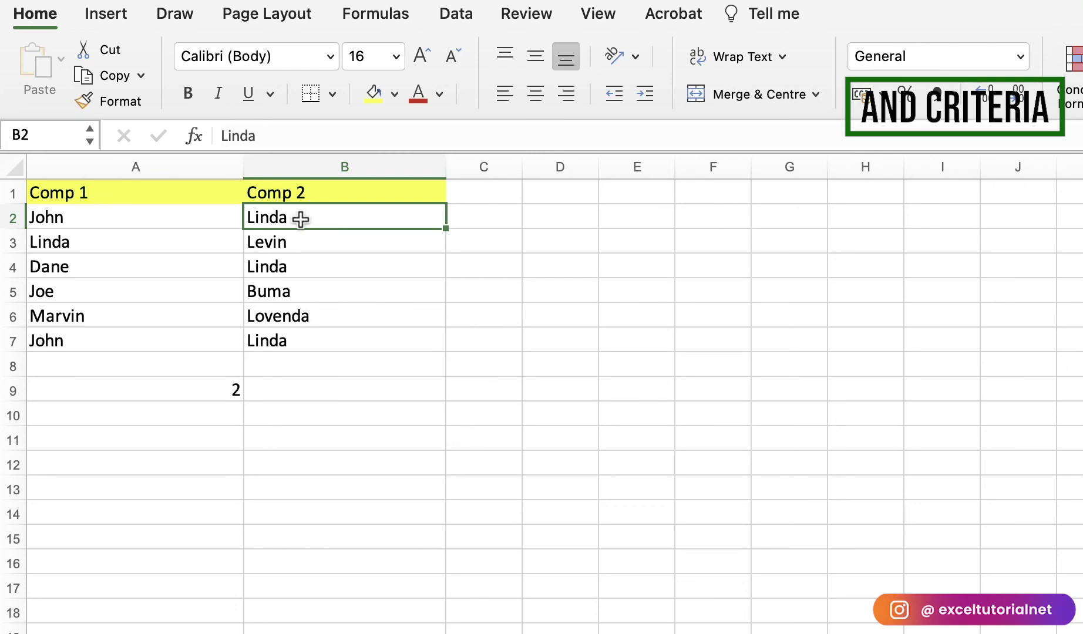
Replace the formula in A9 with a COUNTIF over A2:A7, using the name in A2 as its quoted text criterion.
{"action": "left_click", "coordinate": [190, 385]}
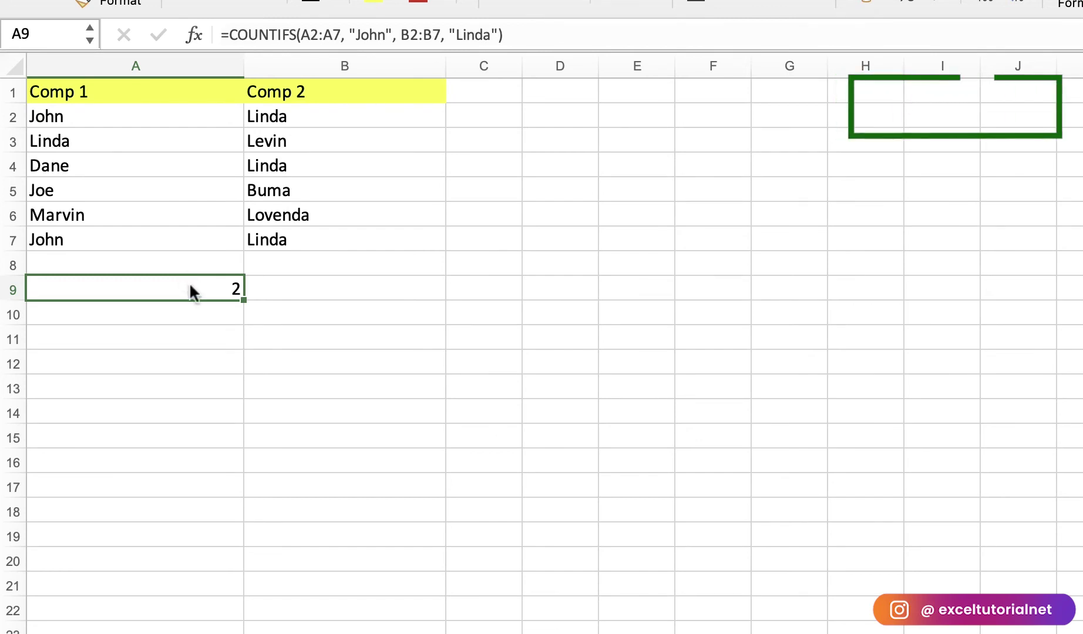
{"action": "key", "text": "Delete"}
{"action": "type", "text": "=C"}
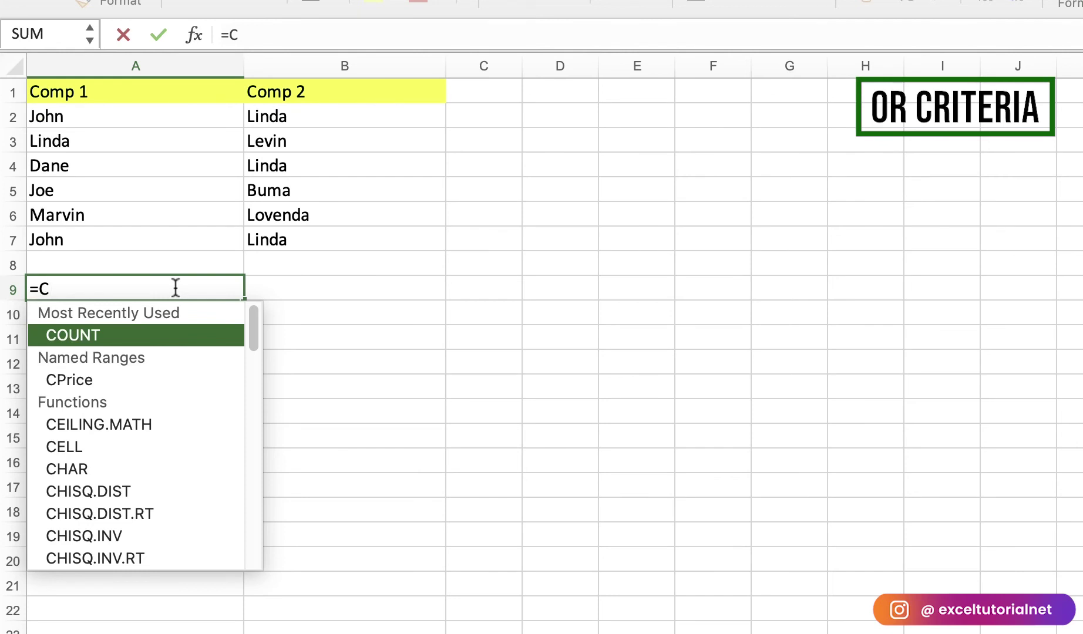
{"action": "type", "text": "OU"}
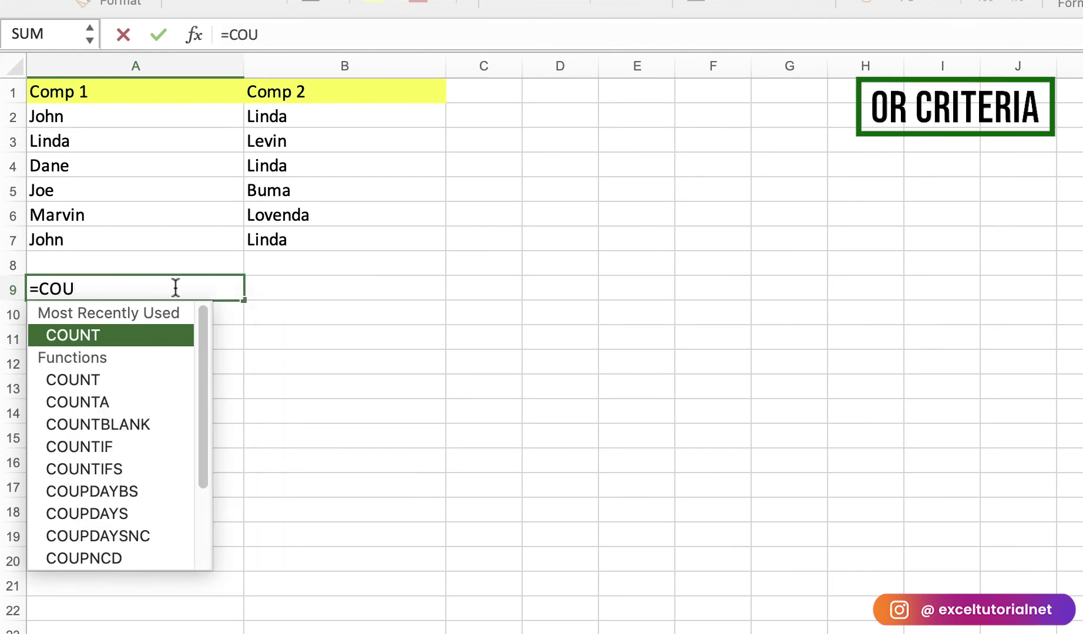
{"action": "key", "text": "Down"}
{"action": "key", "text": "Down"}
{"action": "key", "text": "Down"}
{"action": "key", "text": "Down"}
{"action": "key", "text": "Tab"}
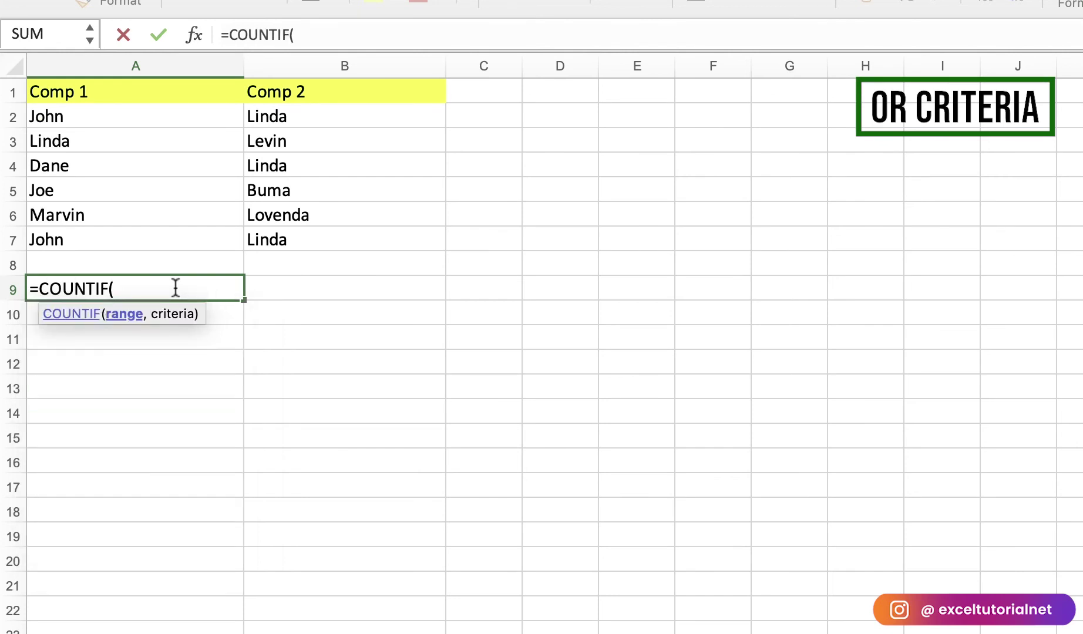
{"action": "left_click_drag", "start_coordinate": [126, 113], "coordinate": [135, 246]}
{"action": "type", "text": ", \"John\""}
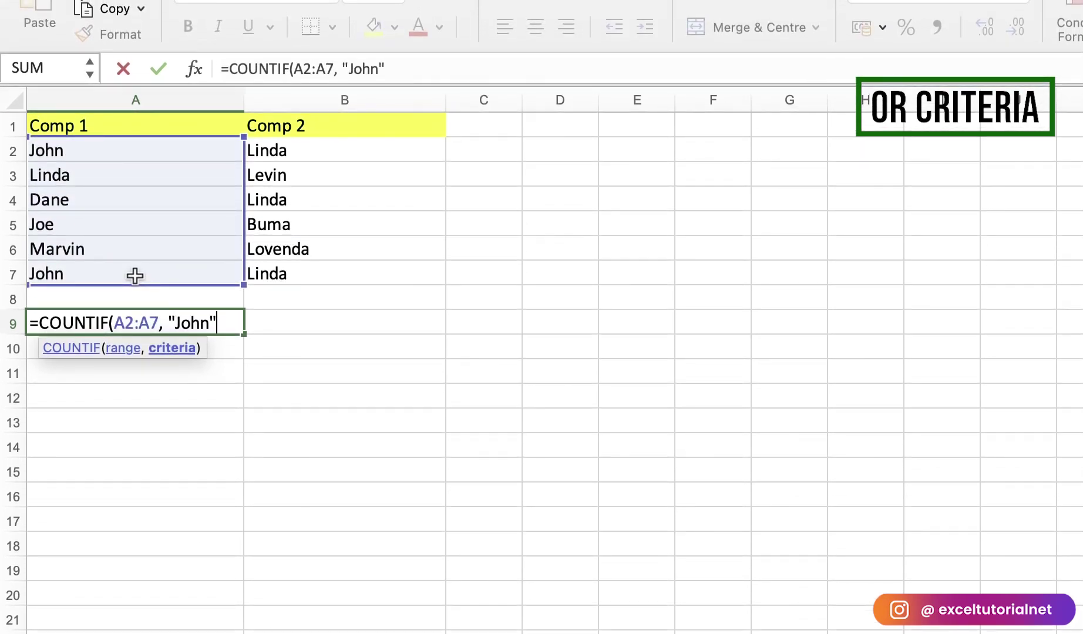
{"action": "type", "text": ")"}
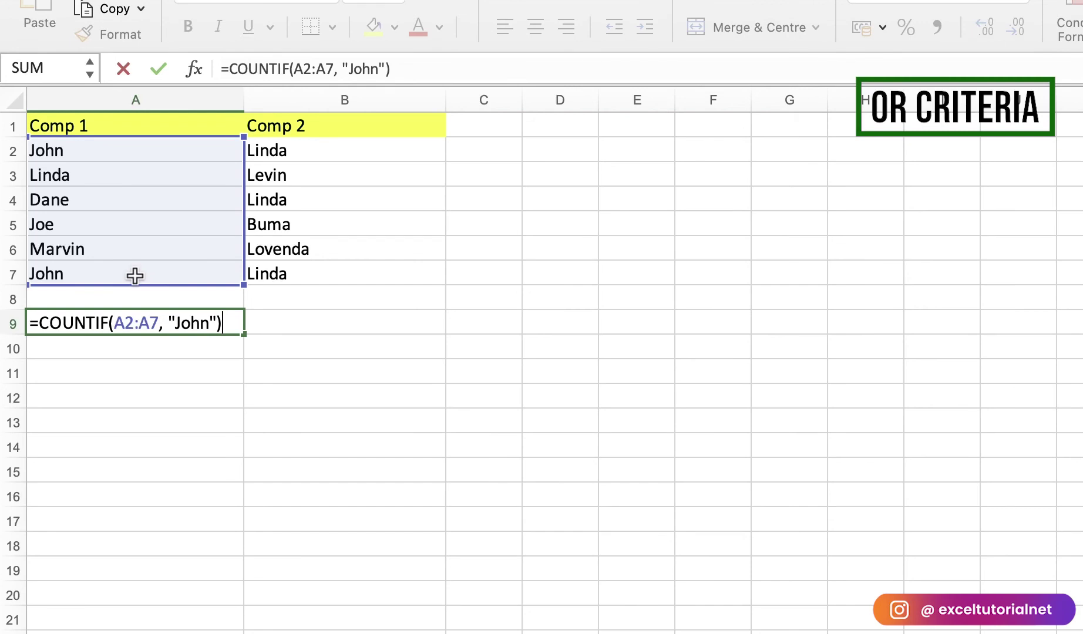
Add a second COUNTIF to the A9 formula with +, over B2:B7 with the name in B2 as its quoted text criterion.
{"action": "type", "text": "+"}
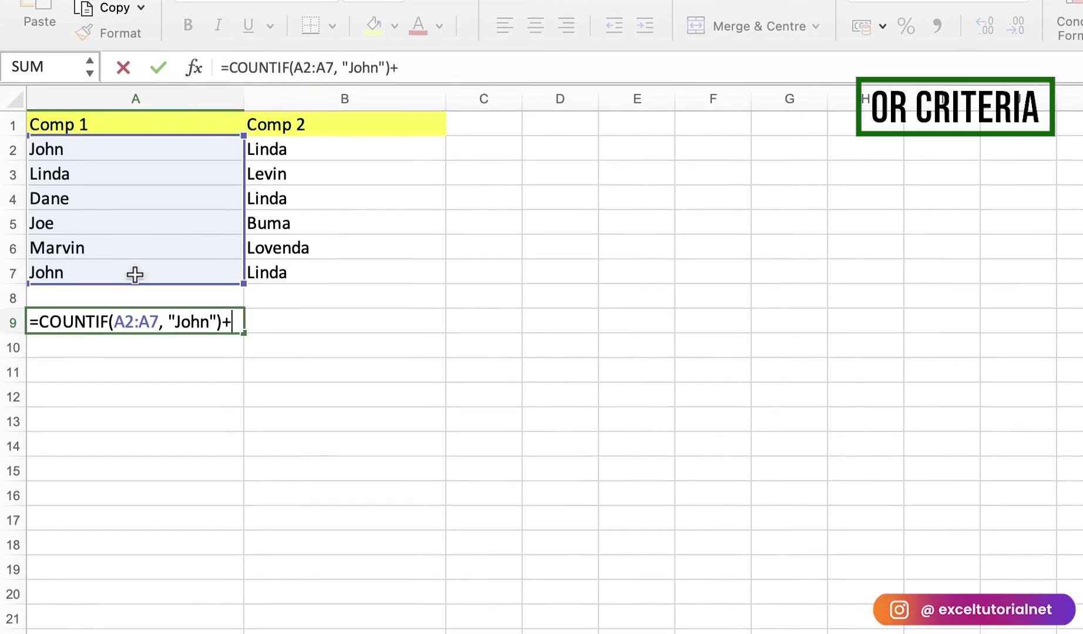
{"action": "type", "text": "COUNTIF("}
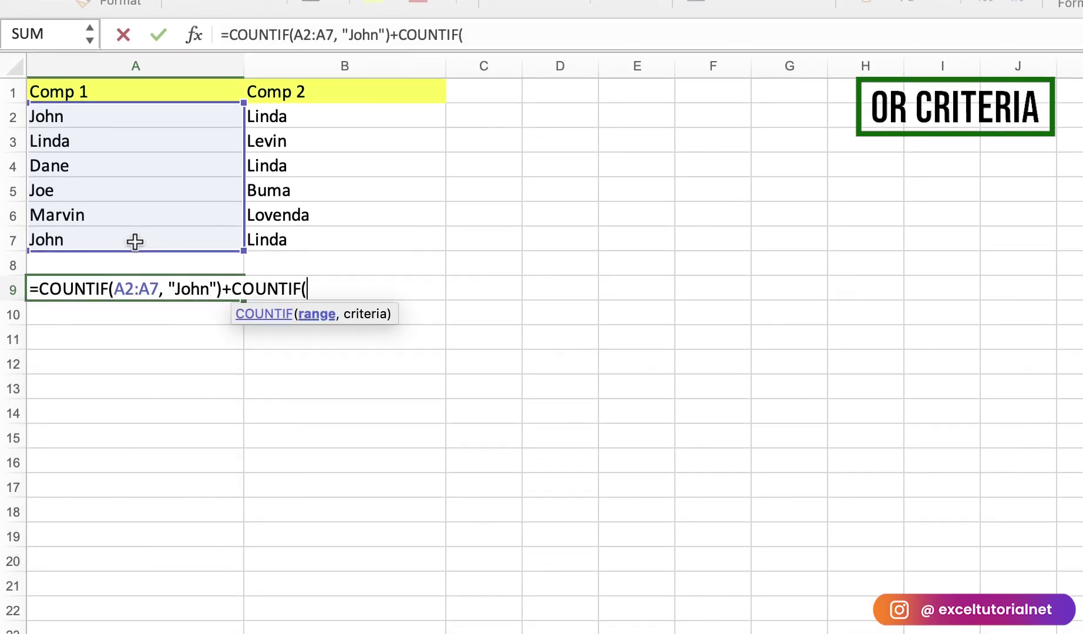
{"action": "left_click_drag", "start_coordinate": [301, 124], "coordinate": [307, 243]}
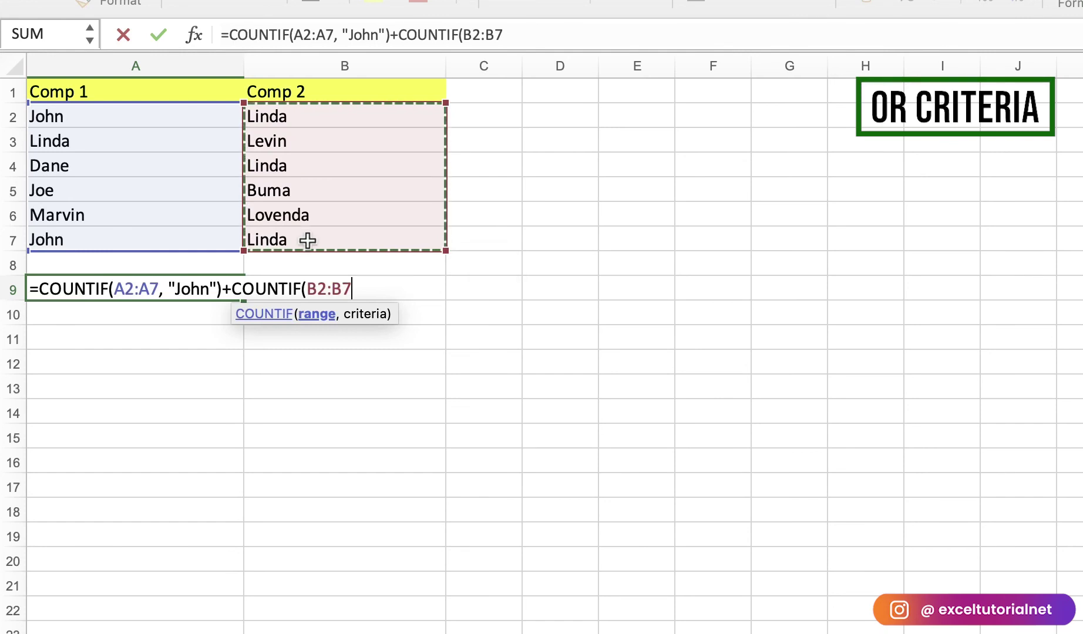
{"action": "type", "text": ", \""}
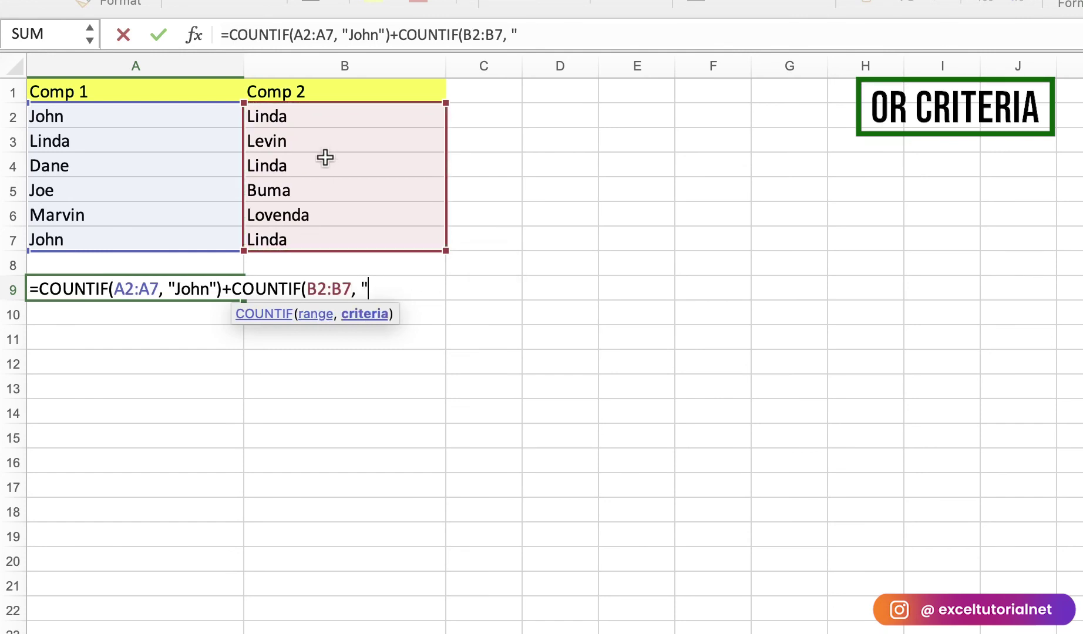
{"action": "type", "text": "Linda\")"}
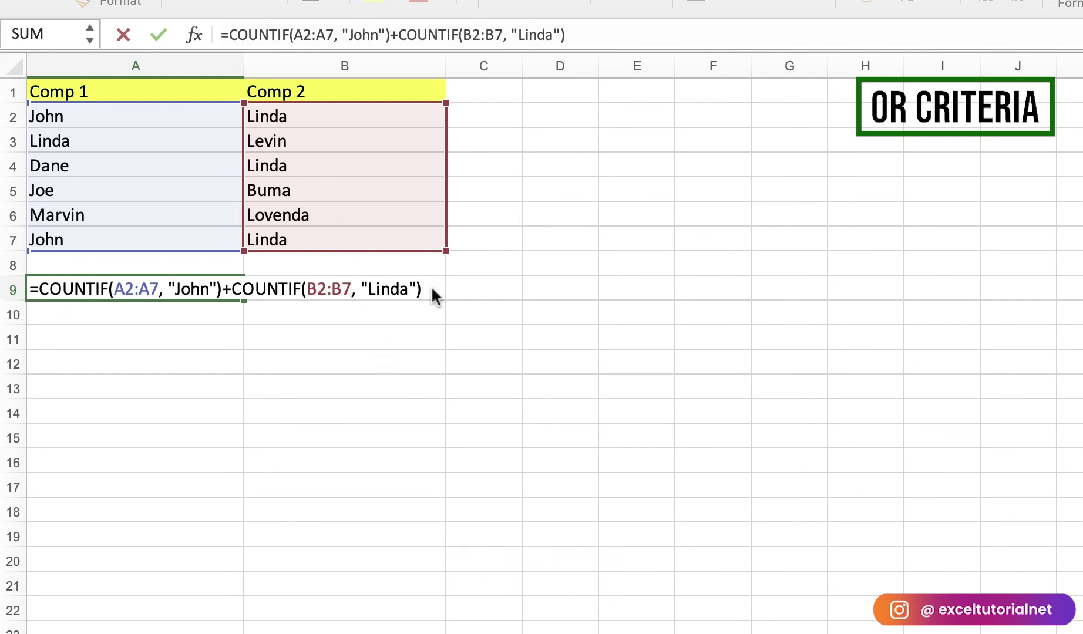
{"action": "key", "text": "Return"}
Check the summed COUNTIF result in A9 against the matching names in the Comp 1 and Comp 2 columns.
{"action": "left_click", "coordinate": [238, 289]}
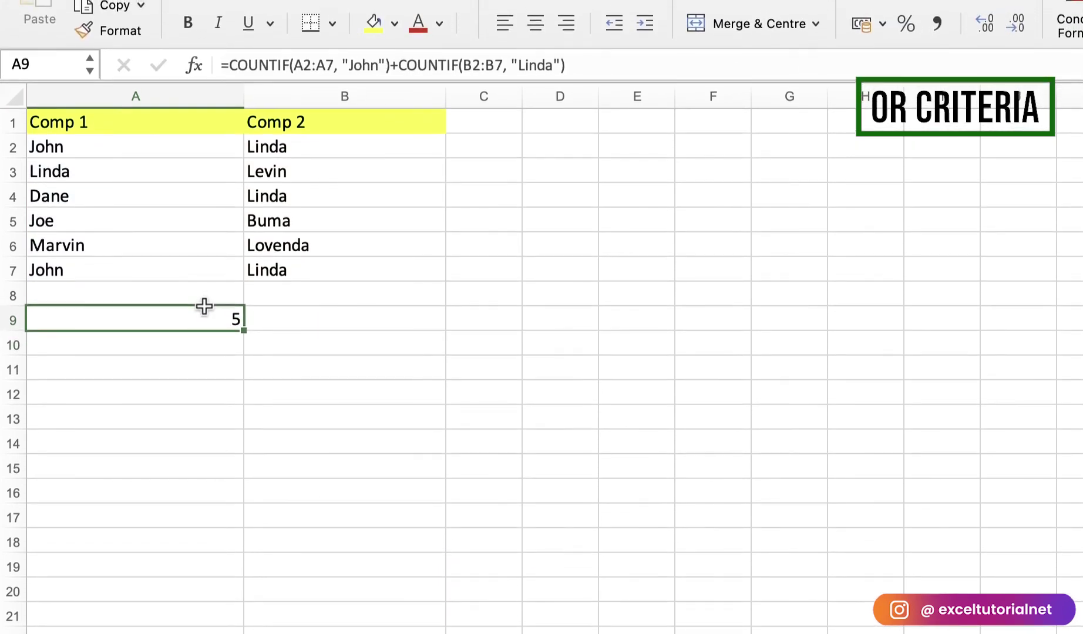
{"action": "left_click", "coordinate": [127, 158]}
{"action": "left_click", "coordinate": [138, 253]}
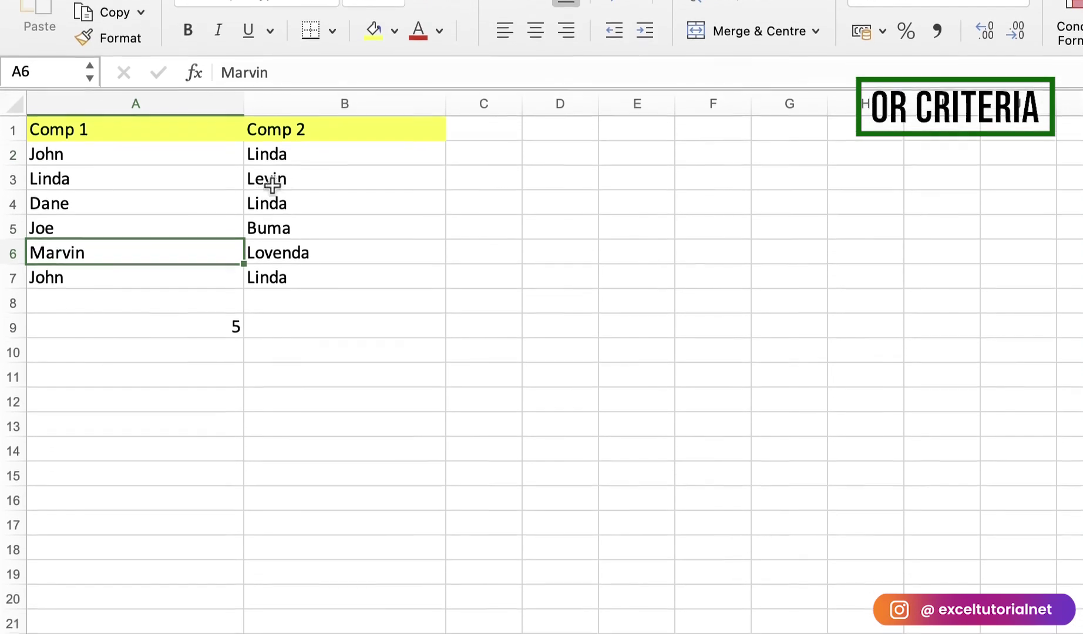